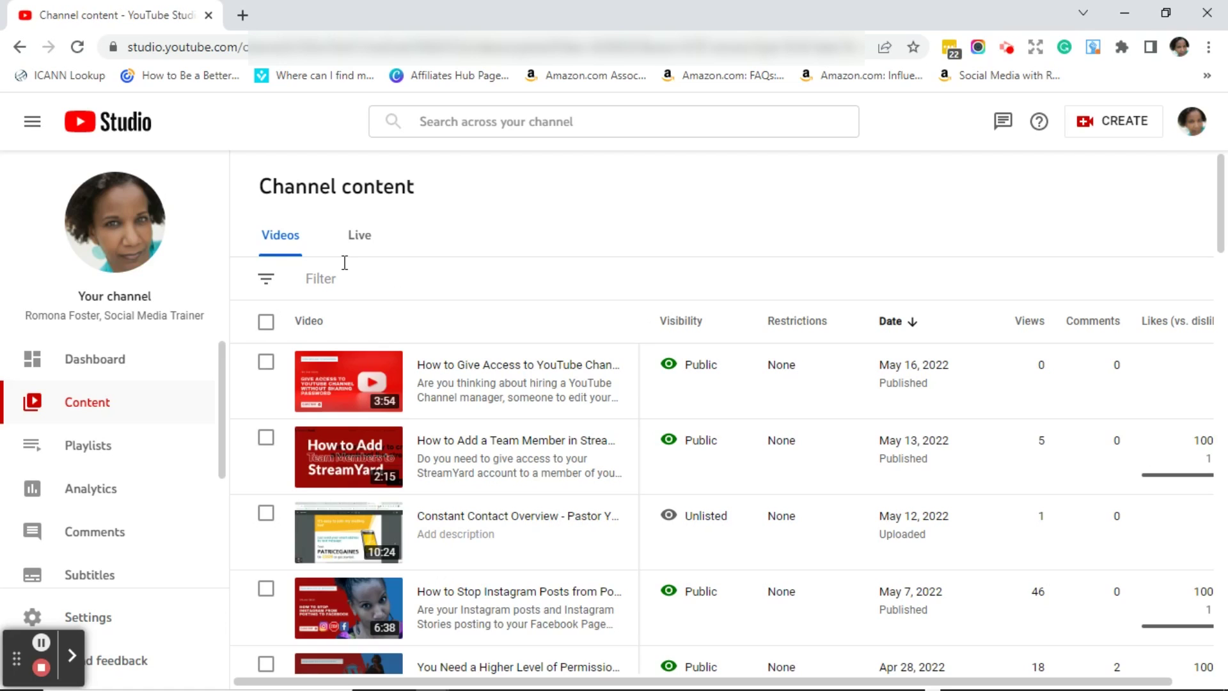
Open the channel-access tutorial video's details page and show its visibility options, currently Public.
mouse_move(409, 358)
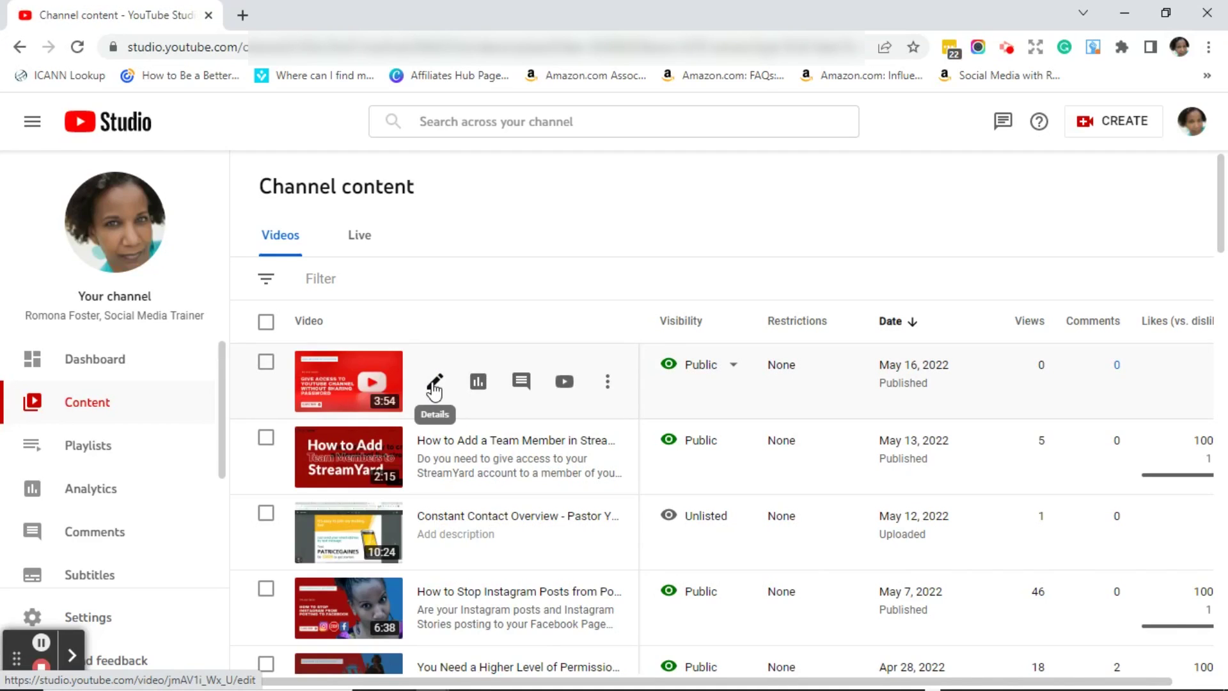
click(434, 383)
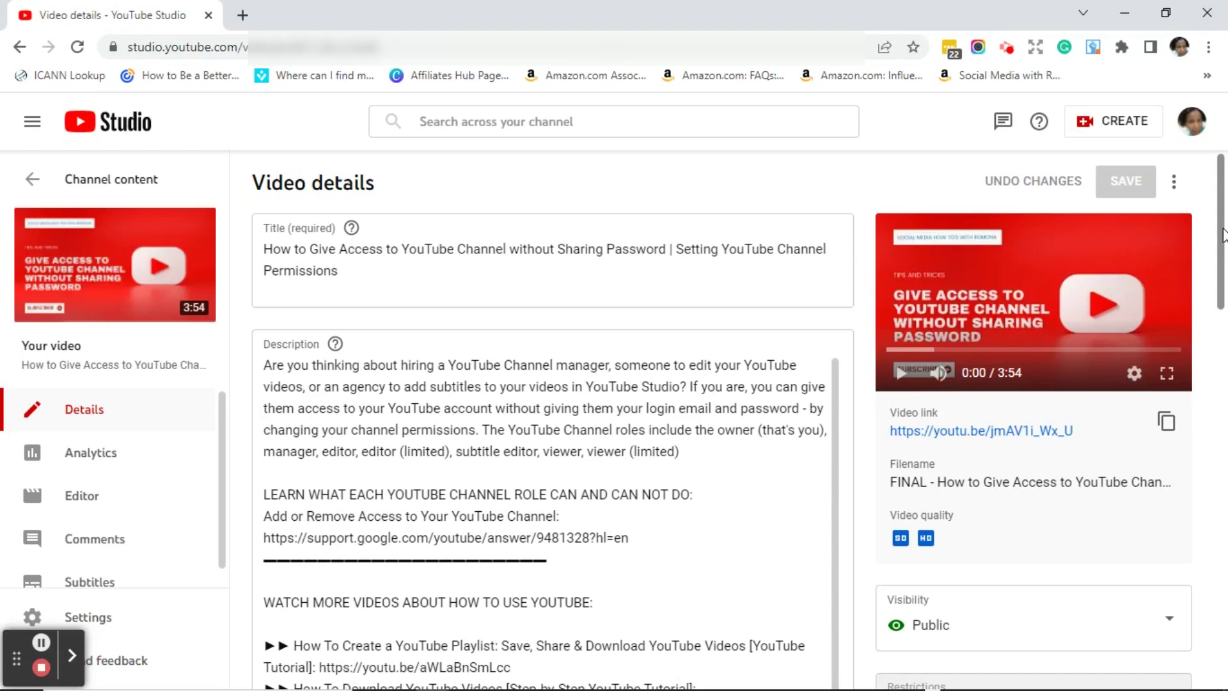
drag(1222, 233, 1219, 316)
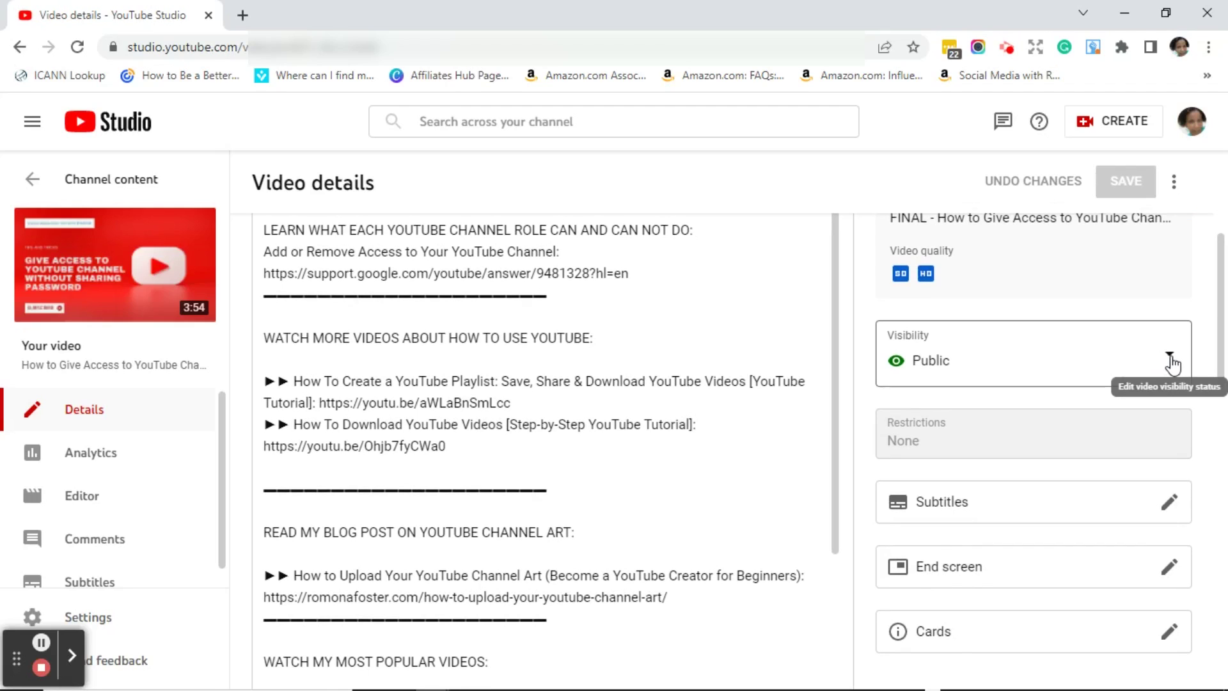
click(1170, 362)
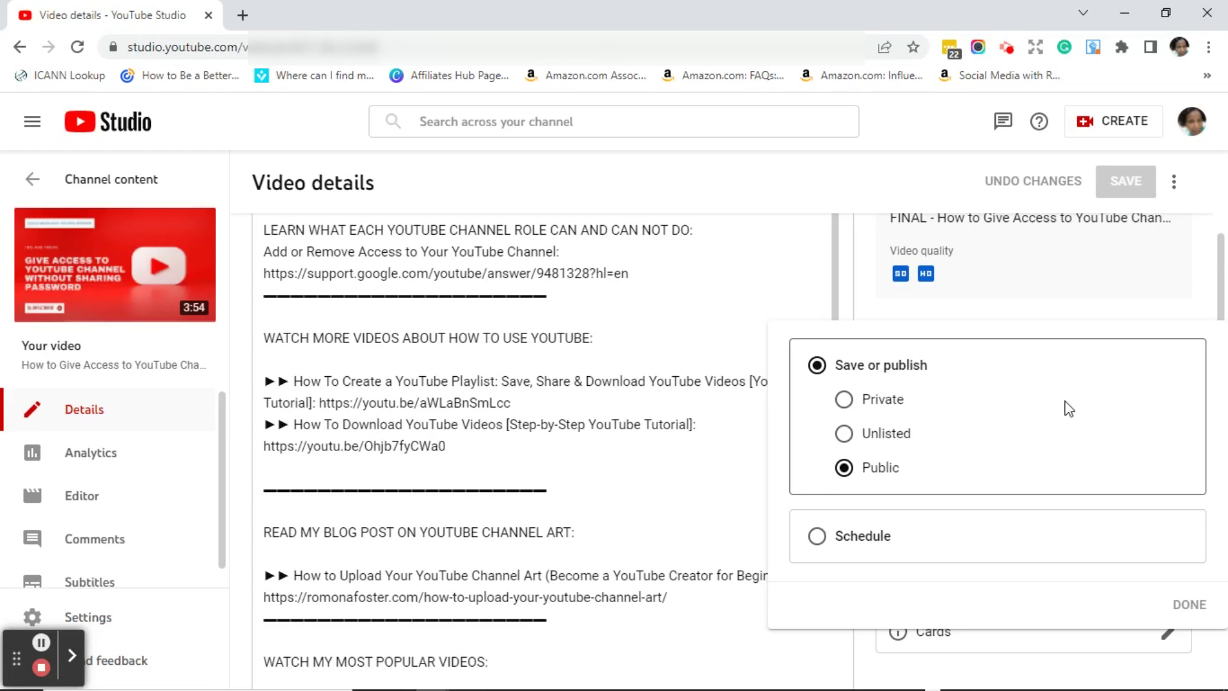
Switch the tutorial video's visibility to Private, then back to Public, and close the panel.
click(844, 400)
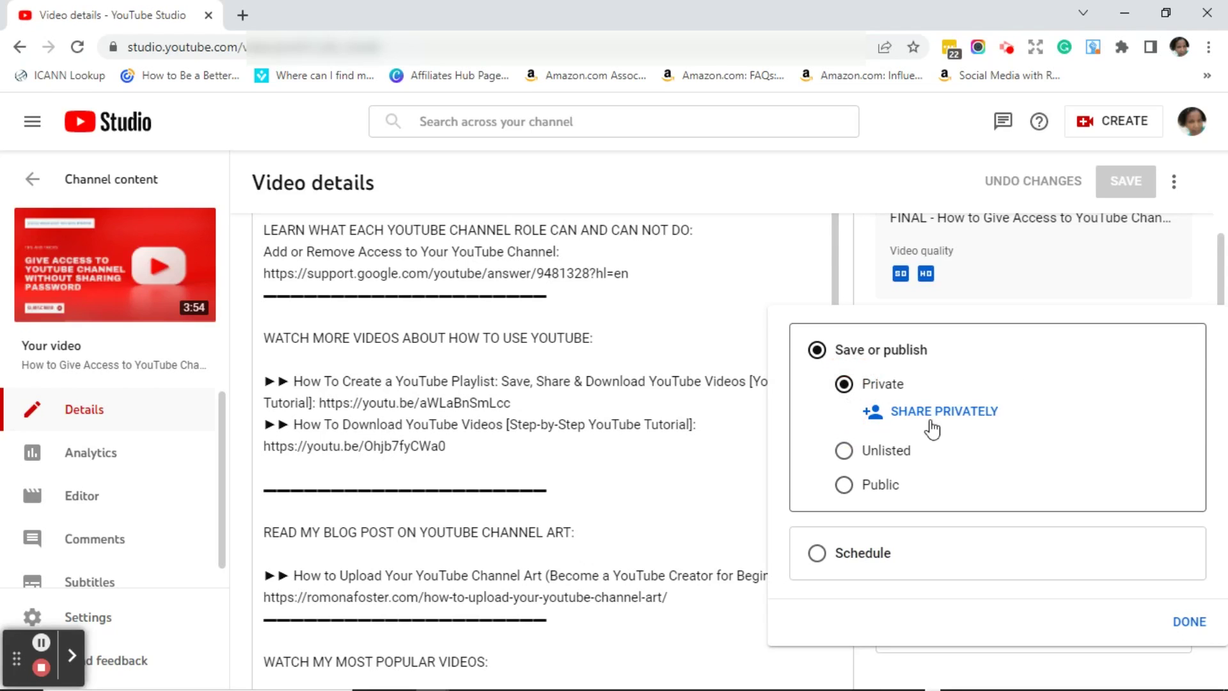
click(1191, 623)
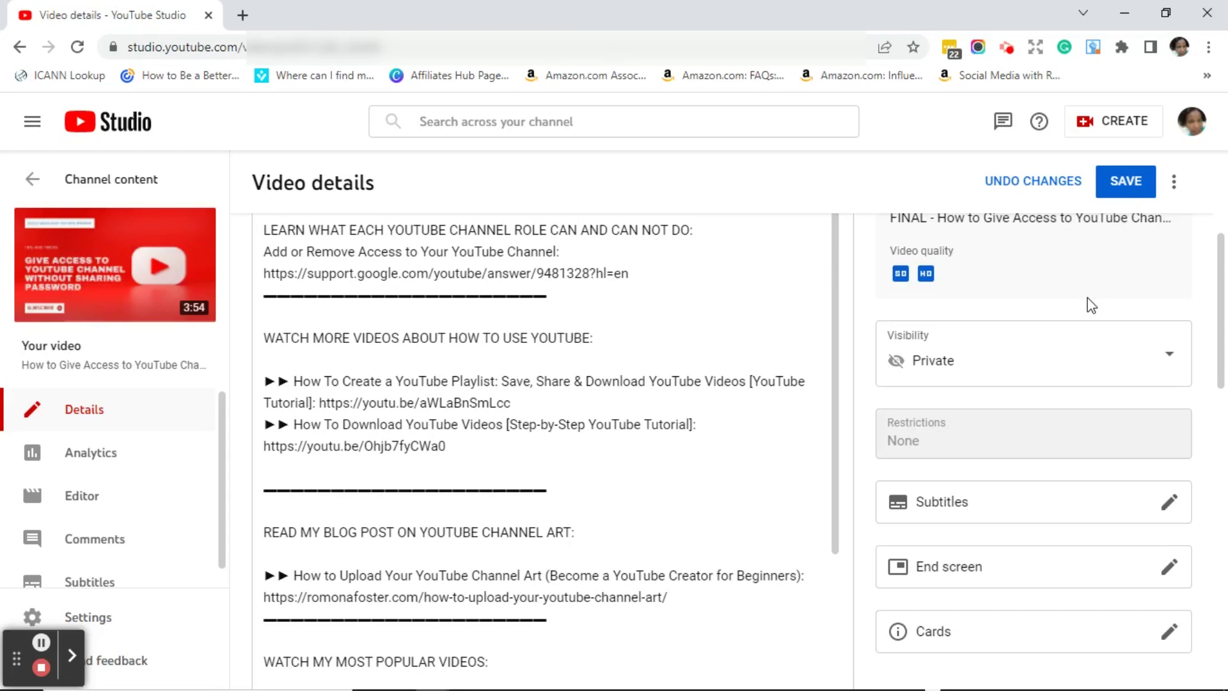
click(1169, 362)
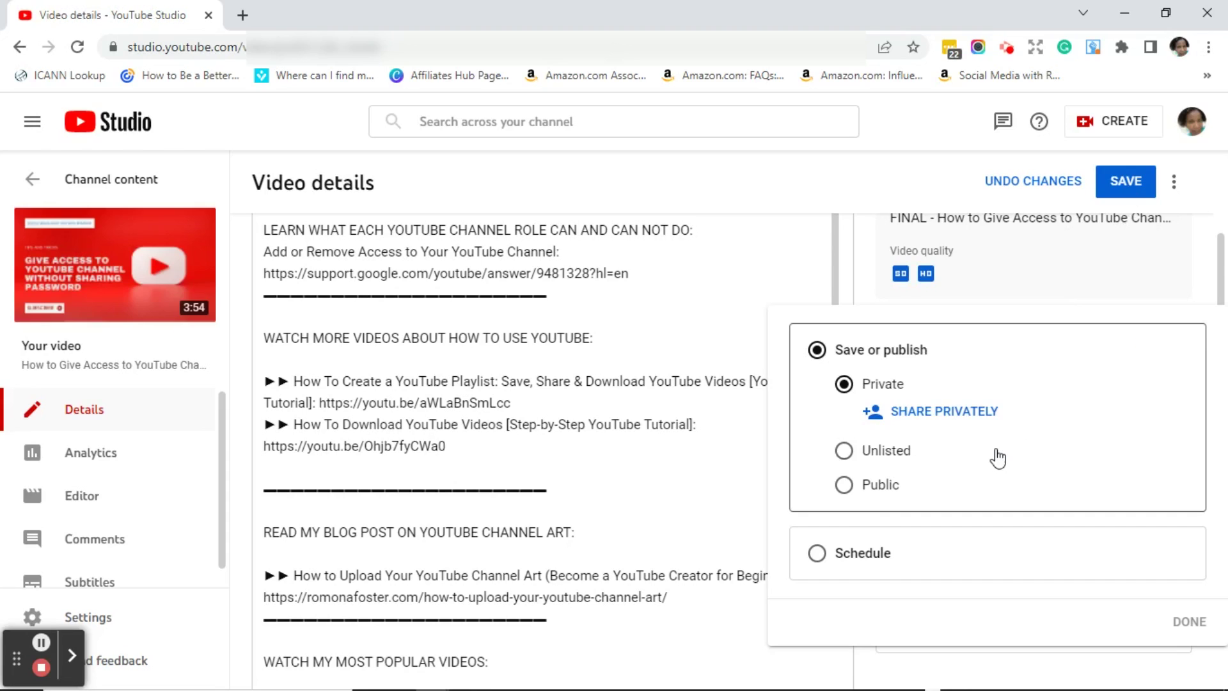
click(890, 484)
click(757, 219)
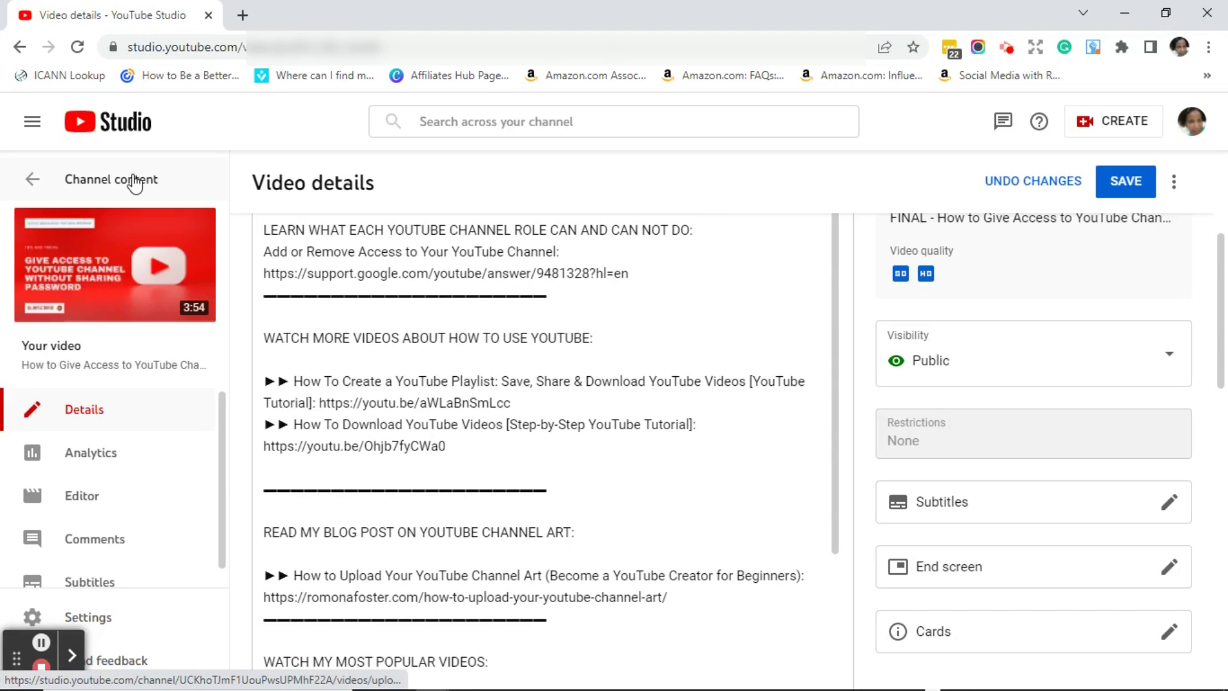
Return to Channel content, discarding the unsaved visibility edits on the details page.
click(113, 187)
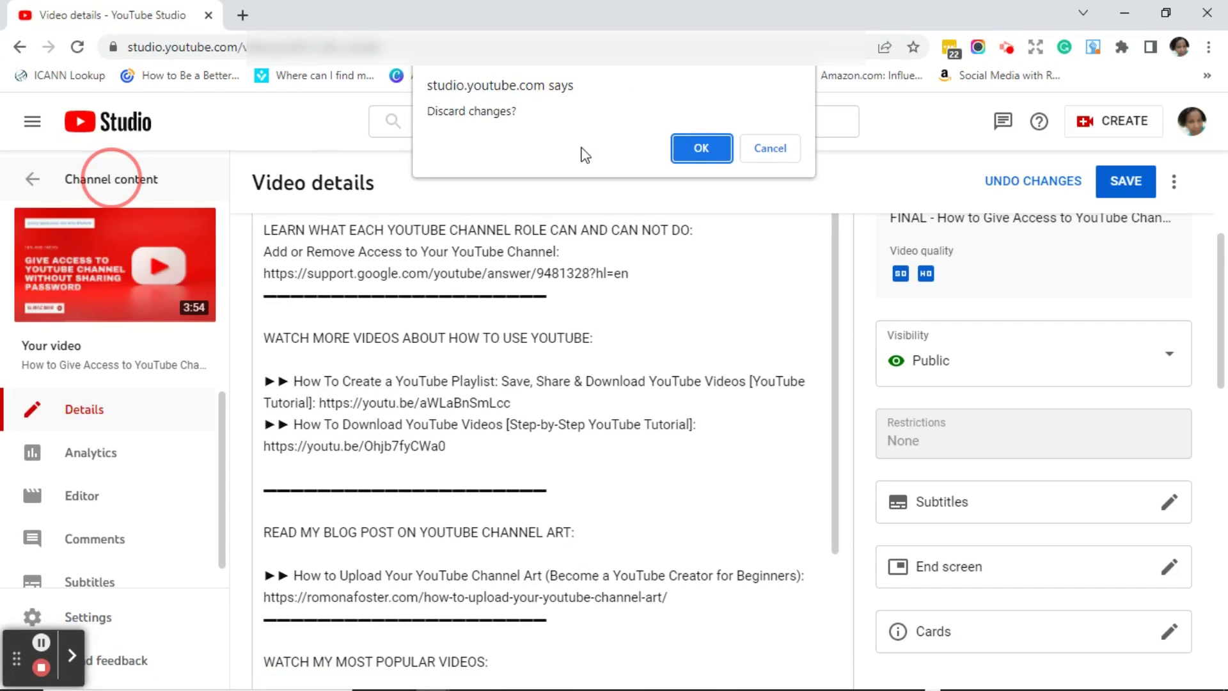
click(702, 150)
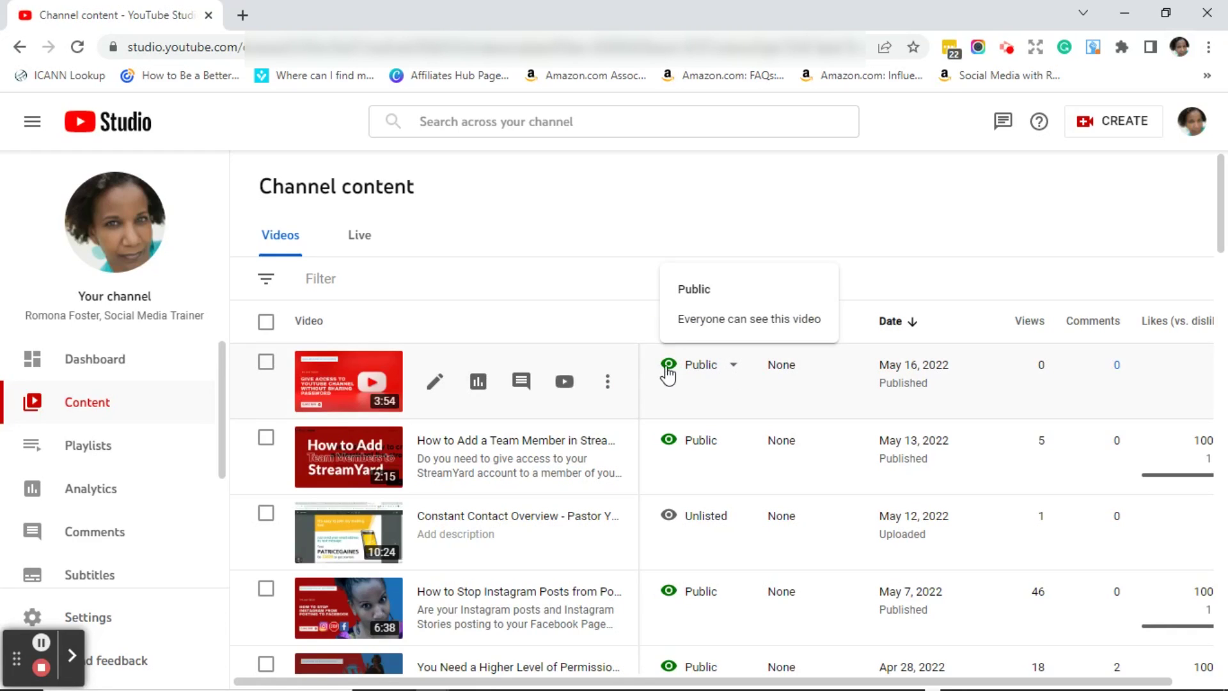
Set the first video to Private from the content list and bring up its private sharing settings.
click(736, 369)
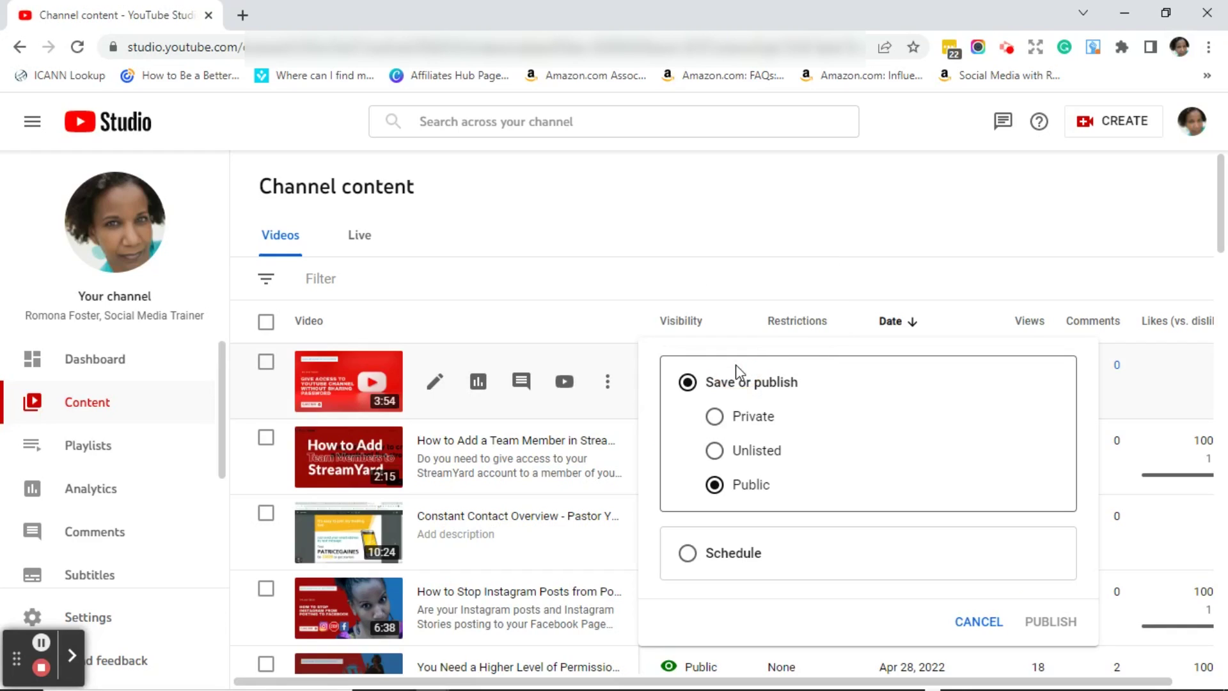
click(716, 419)
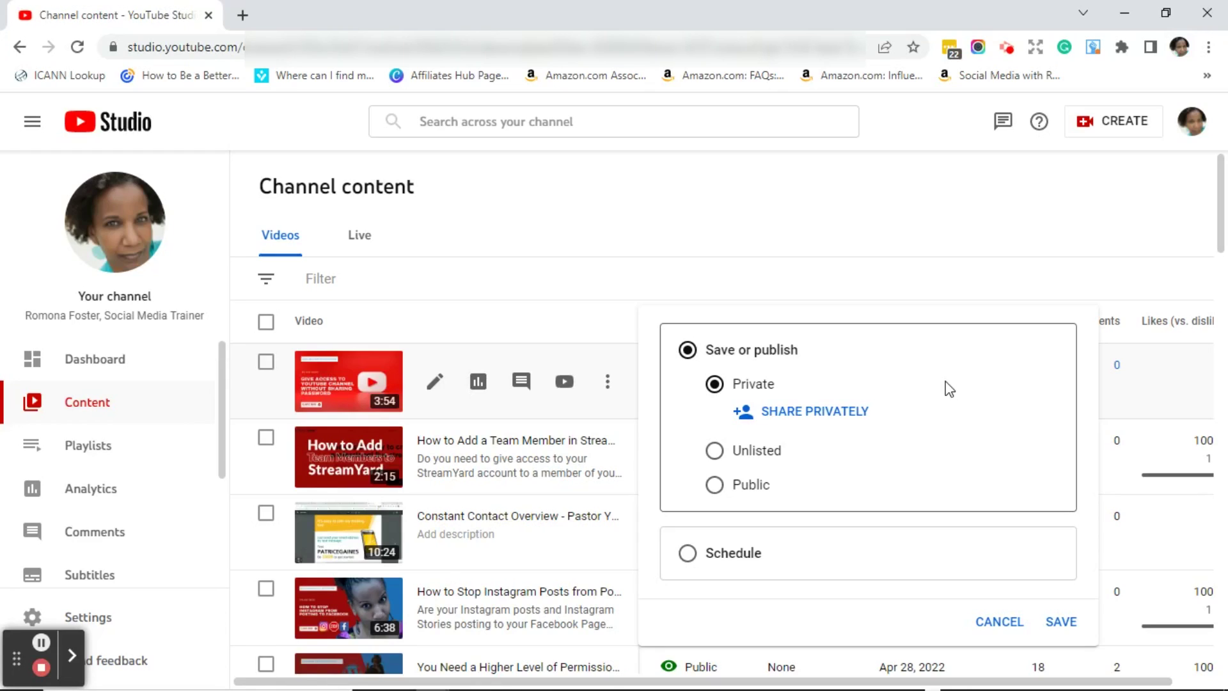
click(839, 412)
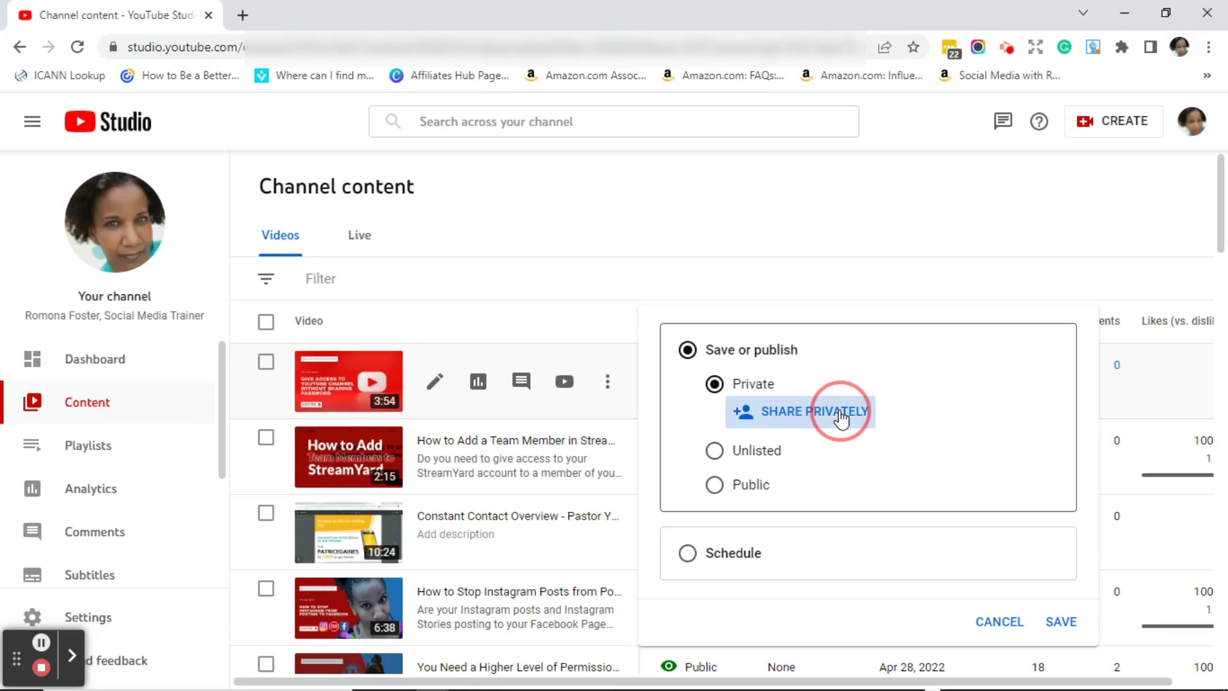
Add the invitee's e-mail address in Share video privately, with Notify via email checked.
key(ctrl+v)
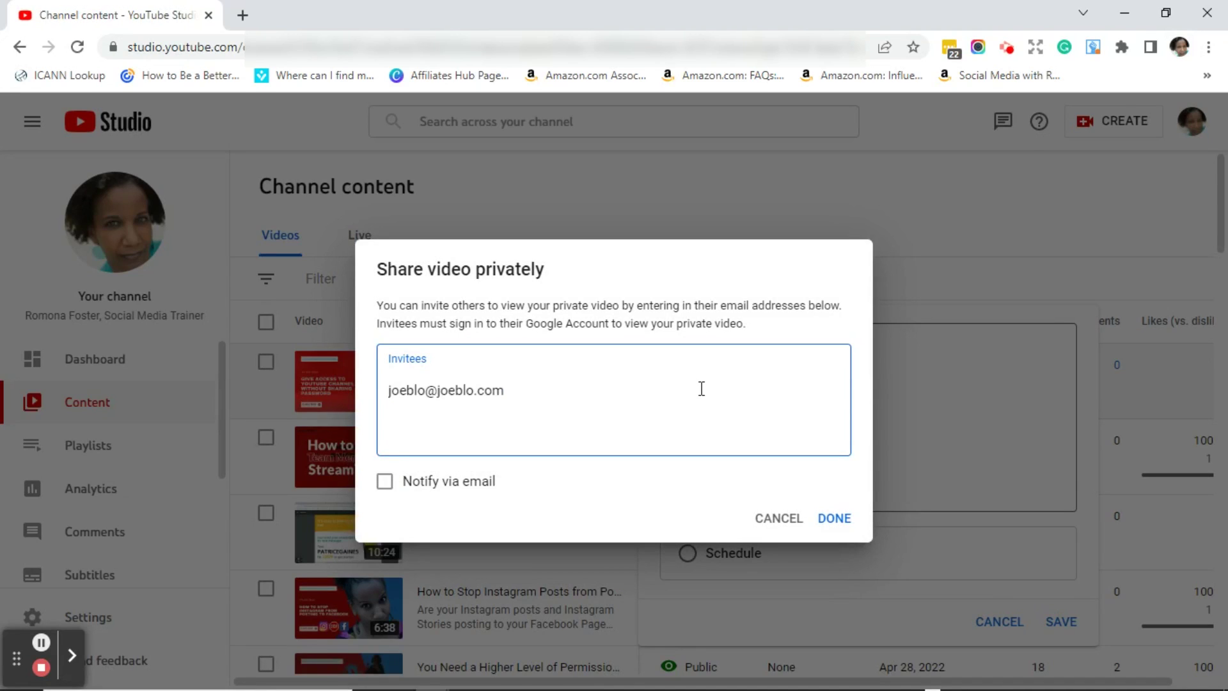
key(Return)
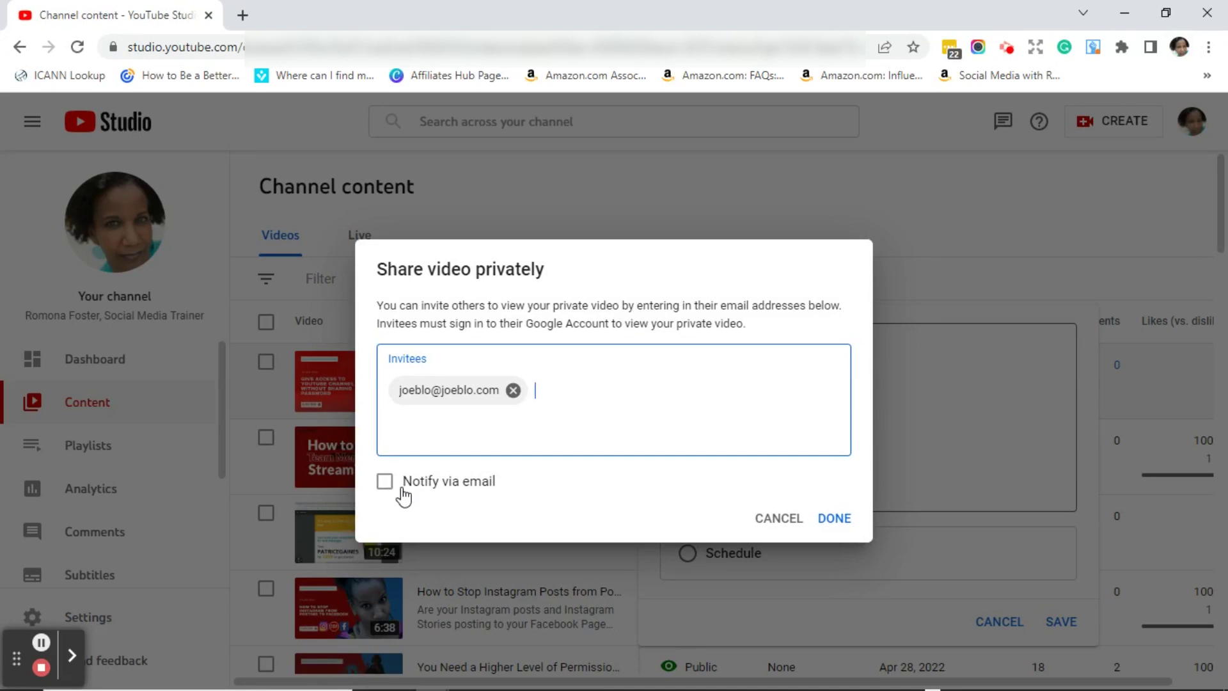
click(385, 483)
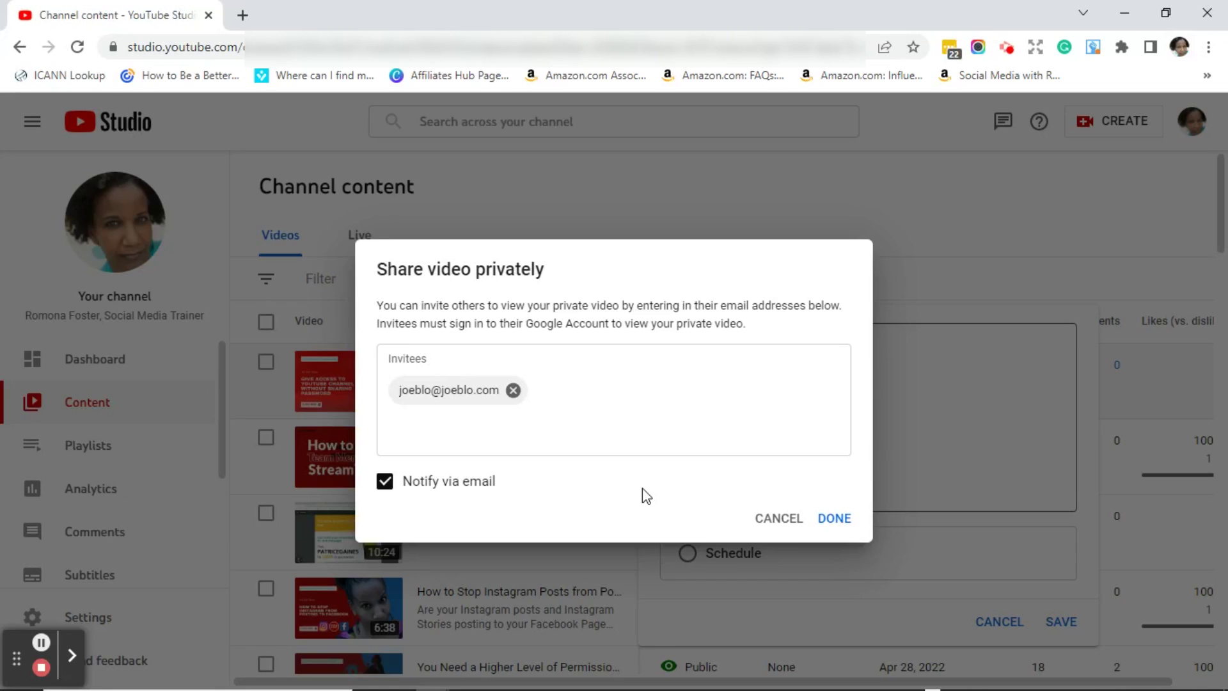
click(626, 400)
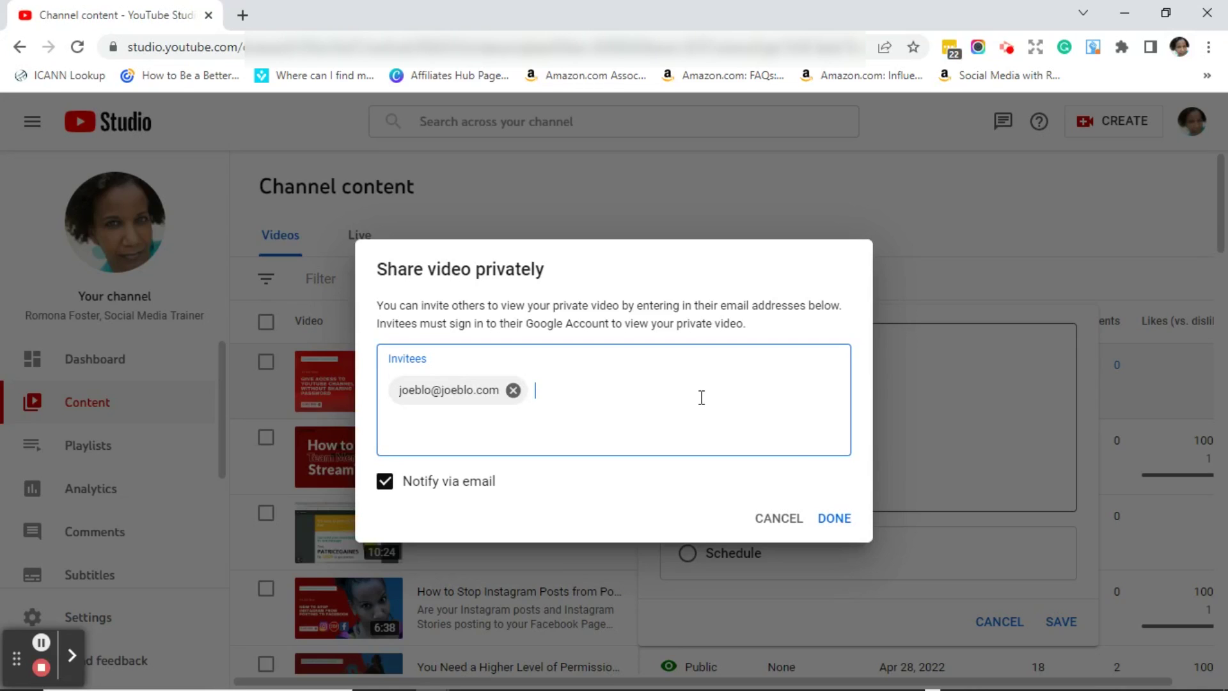
Cancel private sharing, switch the video to Unlisted, then choose Schedule (May 17, 2022, 12:00 AM).
click(780, 519)
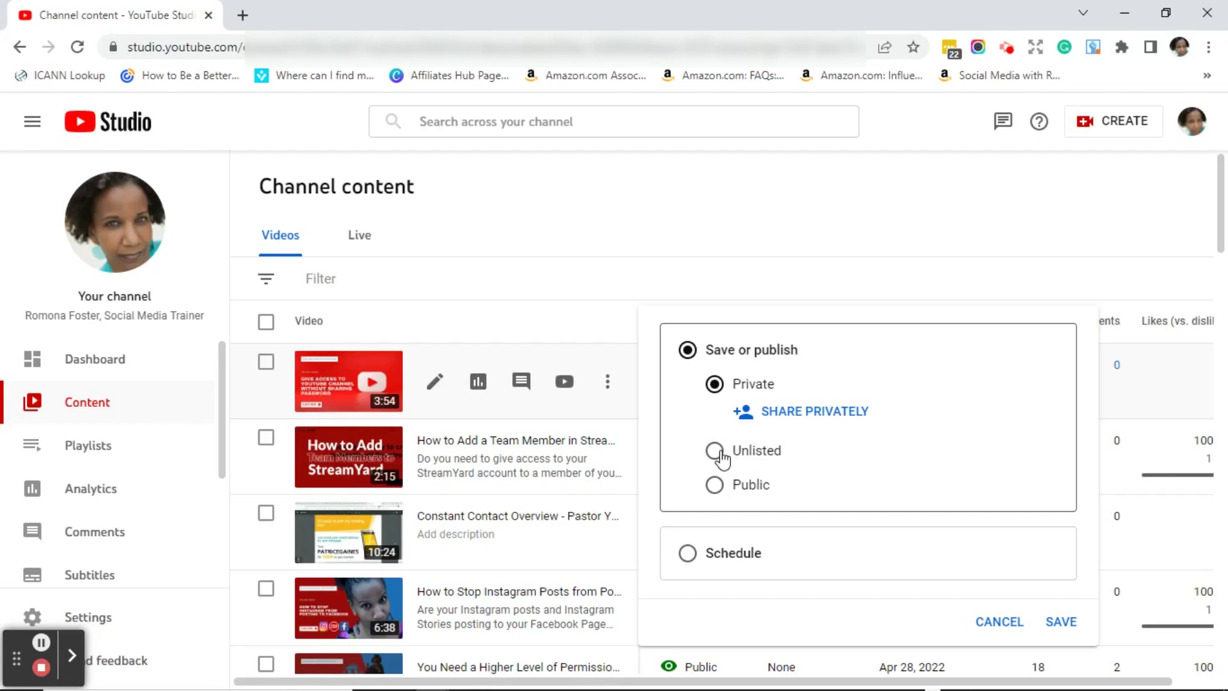
click(716, 455)
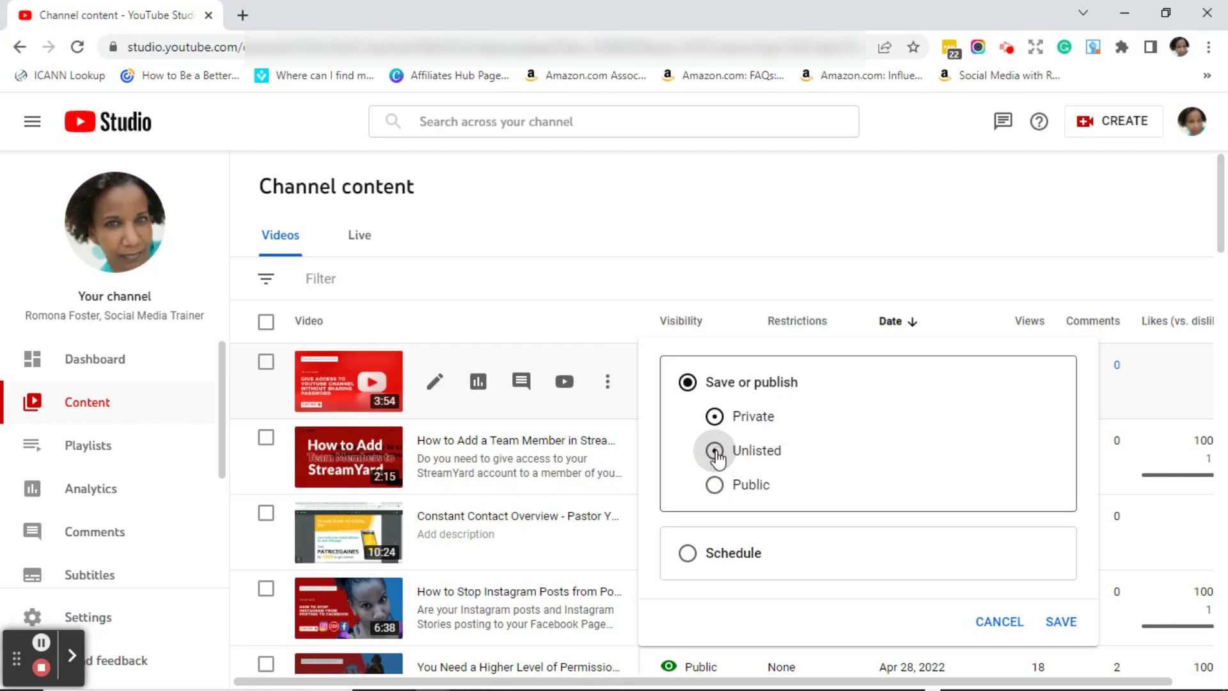
click(714, 485)
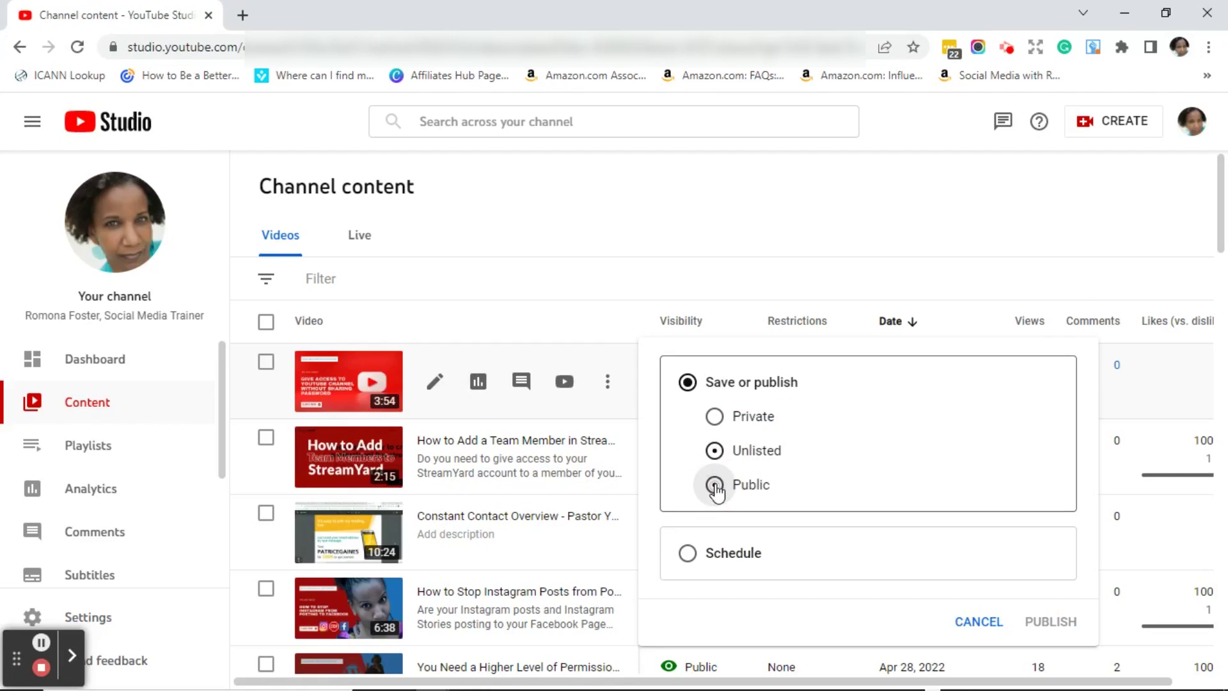
click(857, 452)
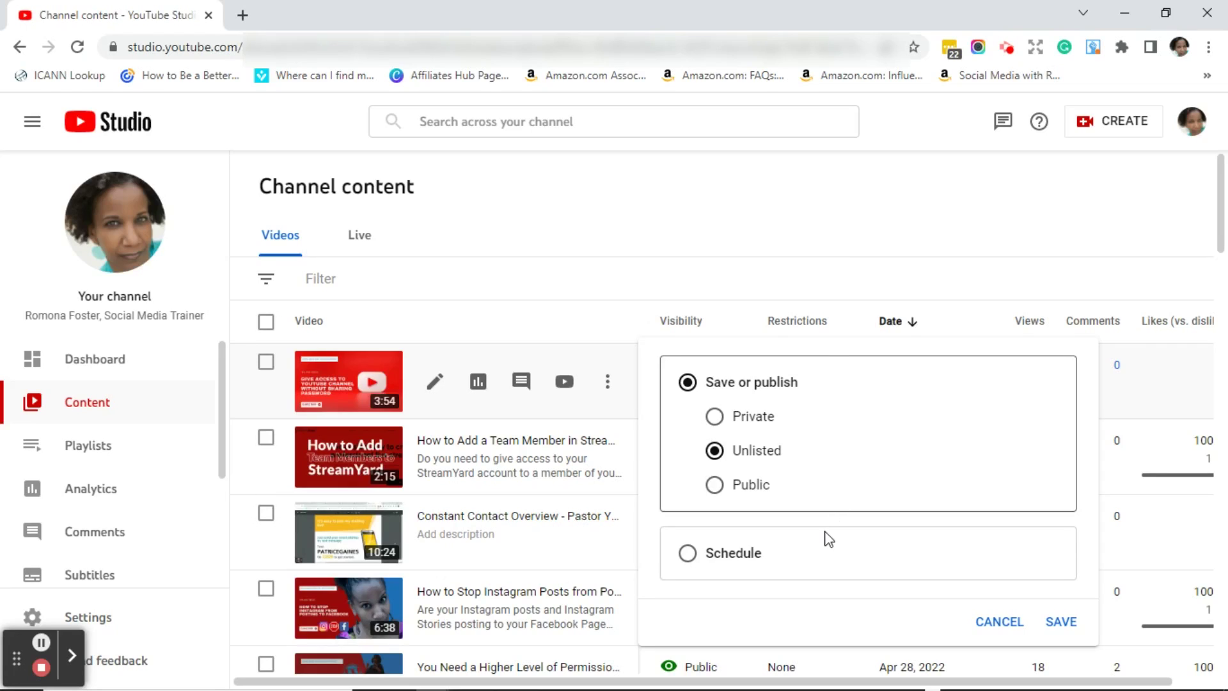
click(689, 554)
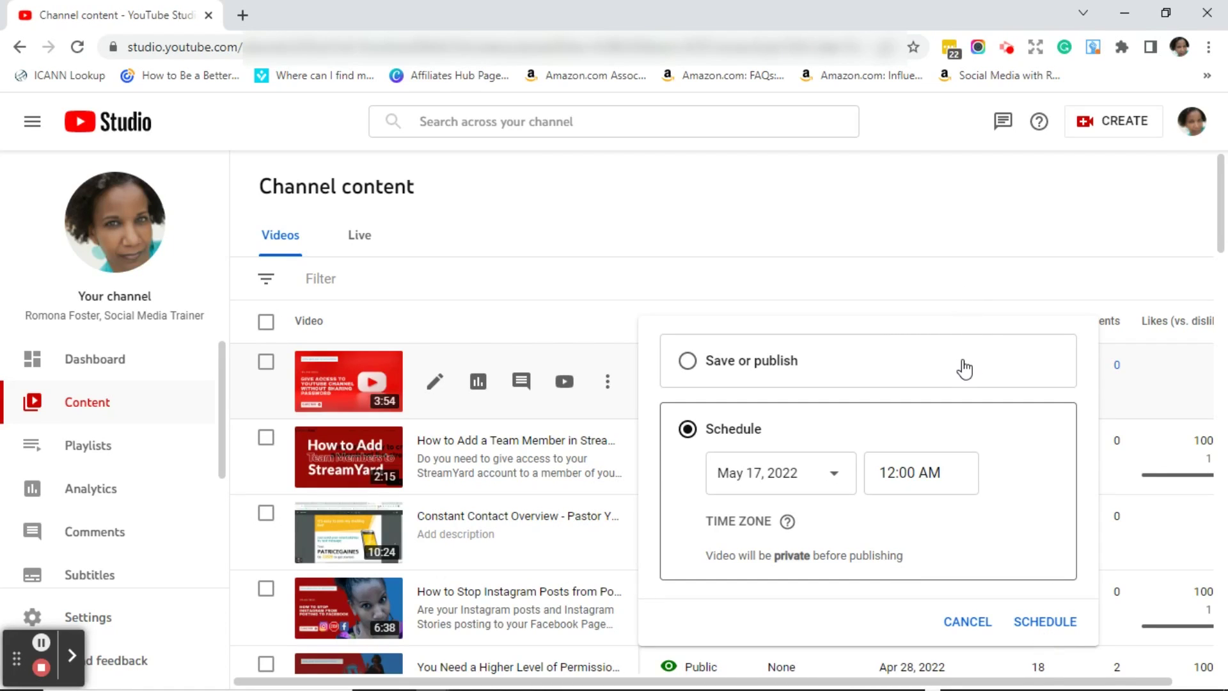
Cancel the visibility options so the tutorial video stays Public in the content list.
click(965, 623)
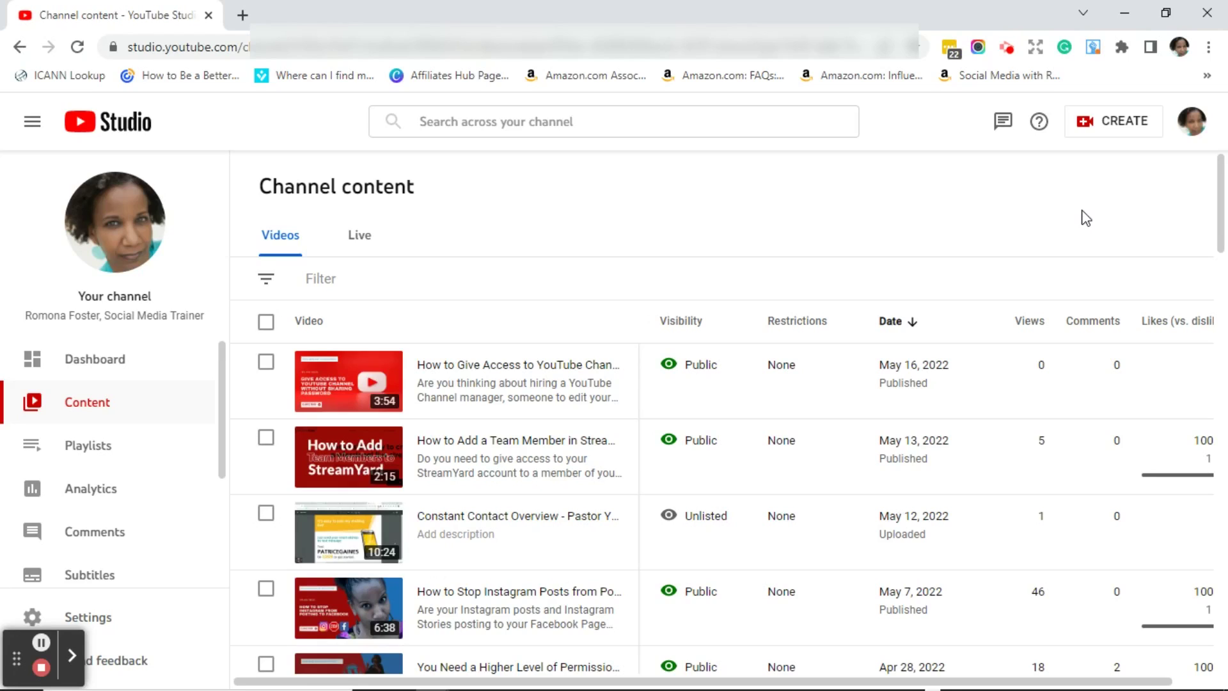
Upload the FINAL access tutorial .mp4 file through Create > Upload videos.
click(1116, 129)
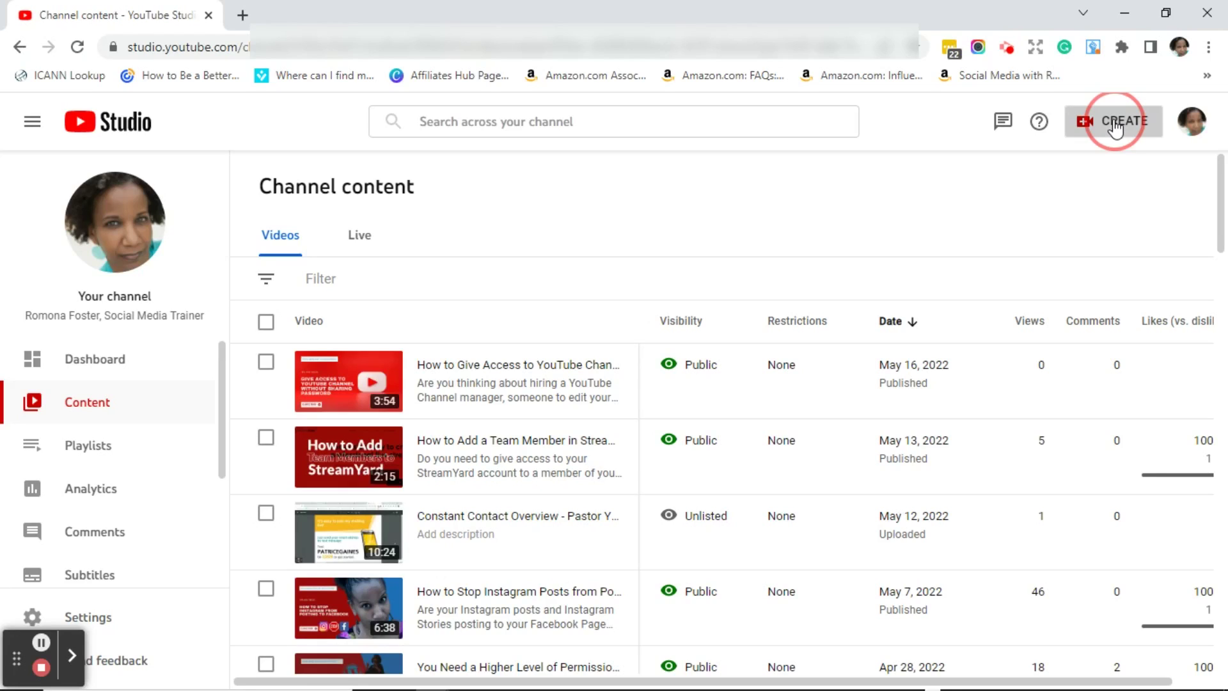
click(1063, 163)
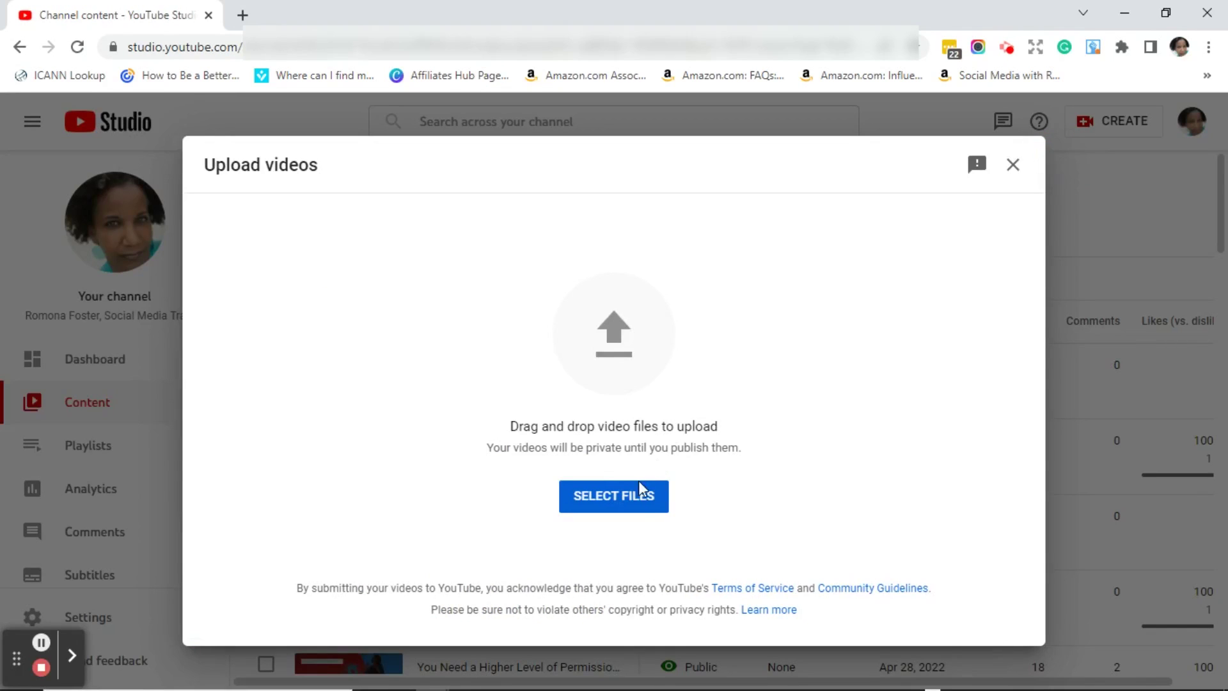
click(634, 497)
click(453, 310)
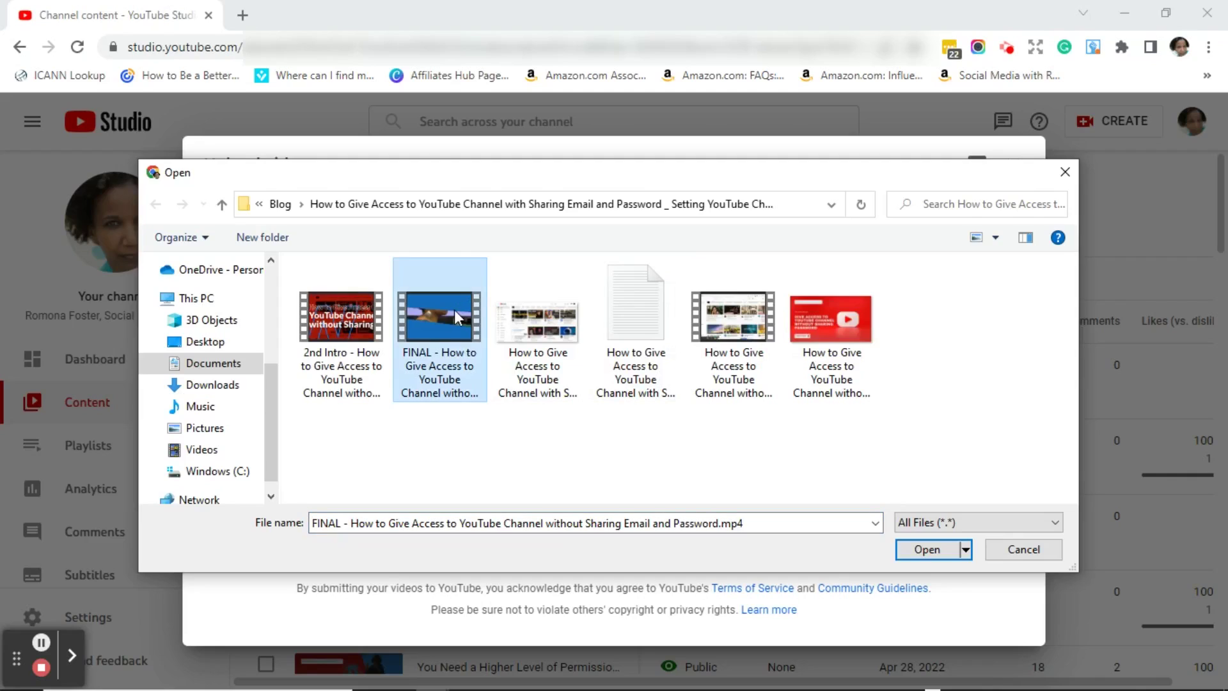
click(935, 551)
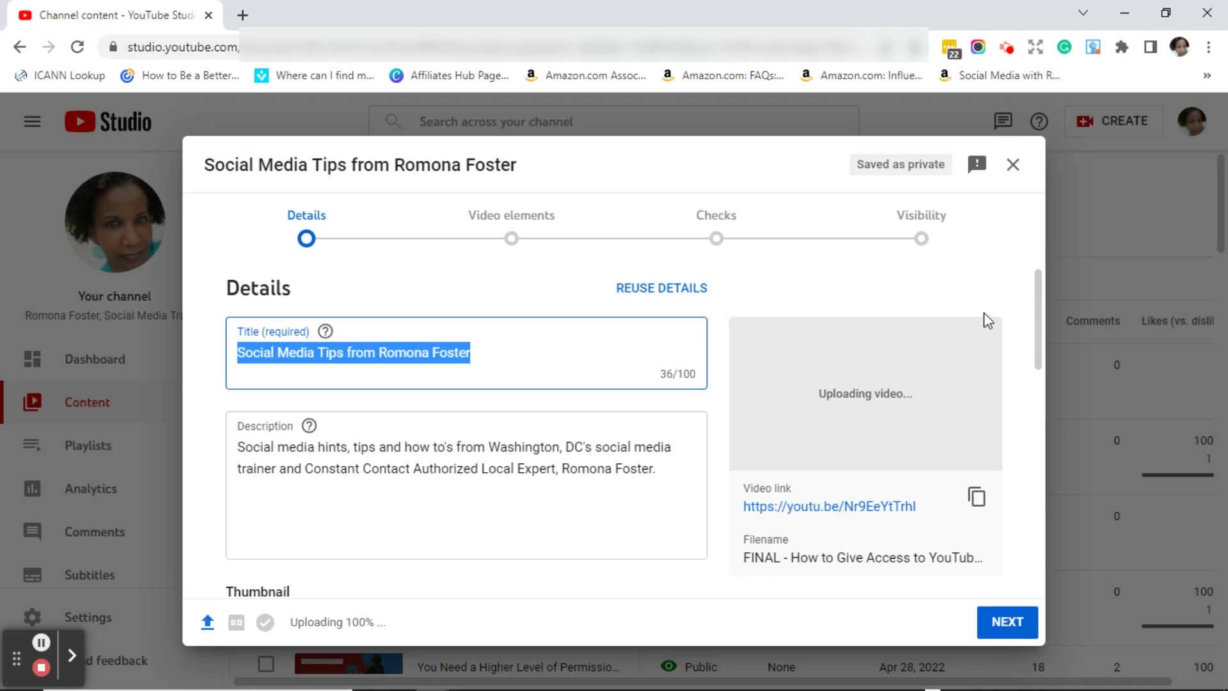
Advance the upload past Details and Video elements to Checks, highlighting the Copyright description.
drag(1037, 304, 1017, 266)
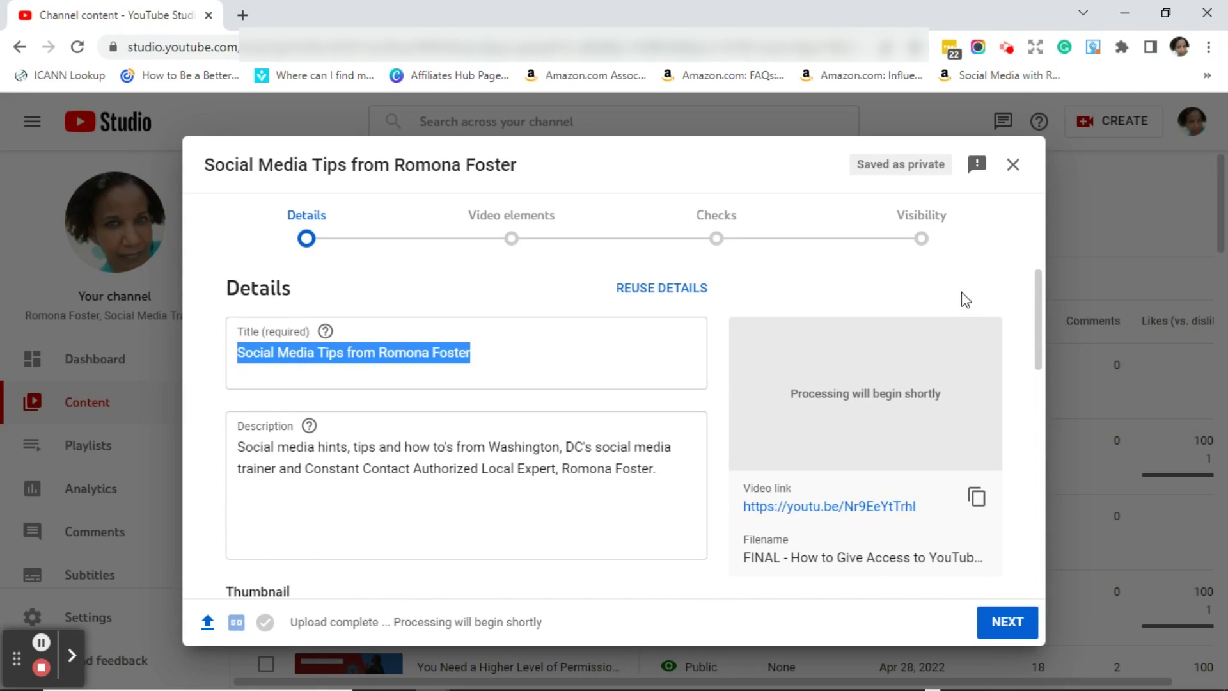
click(1008, 624)
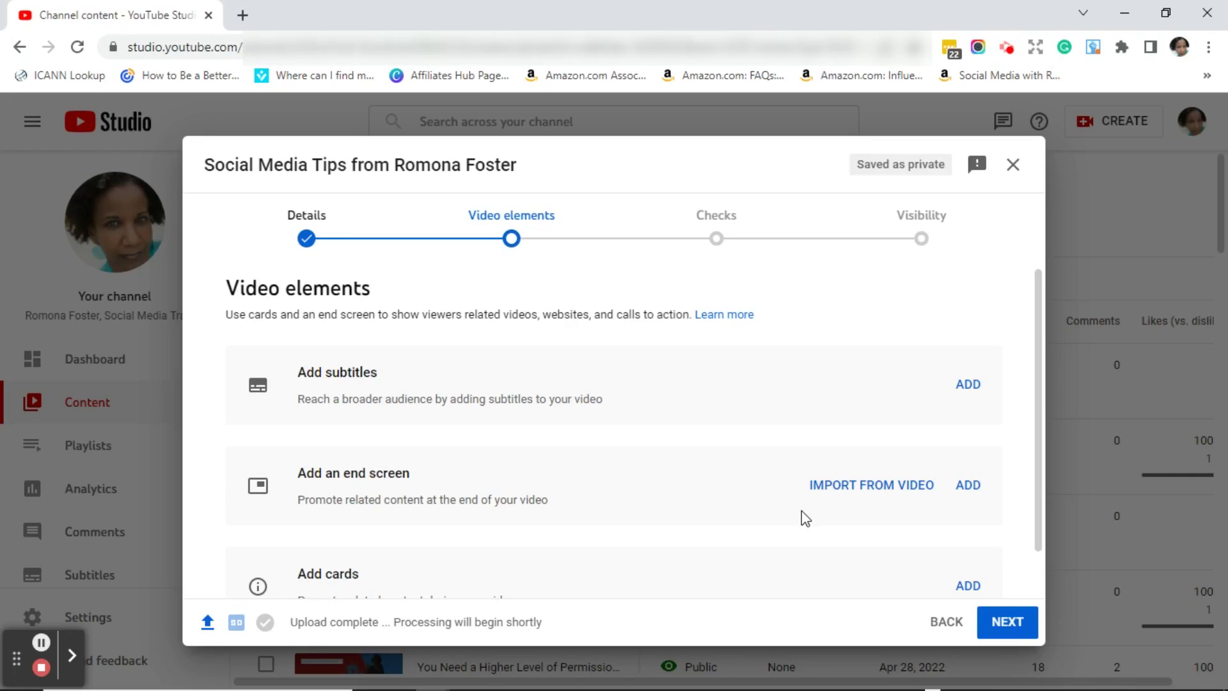
click(1006, 631)
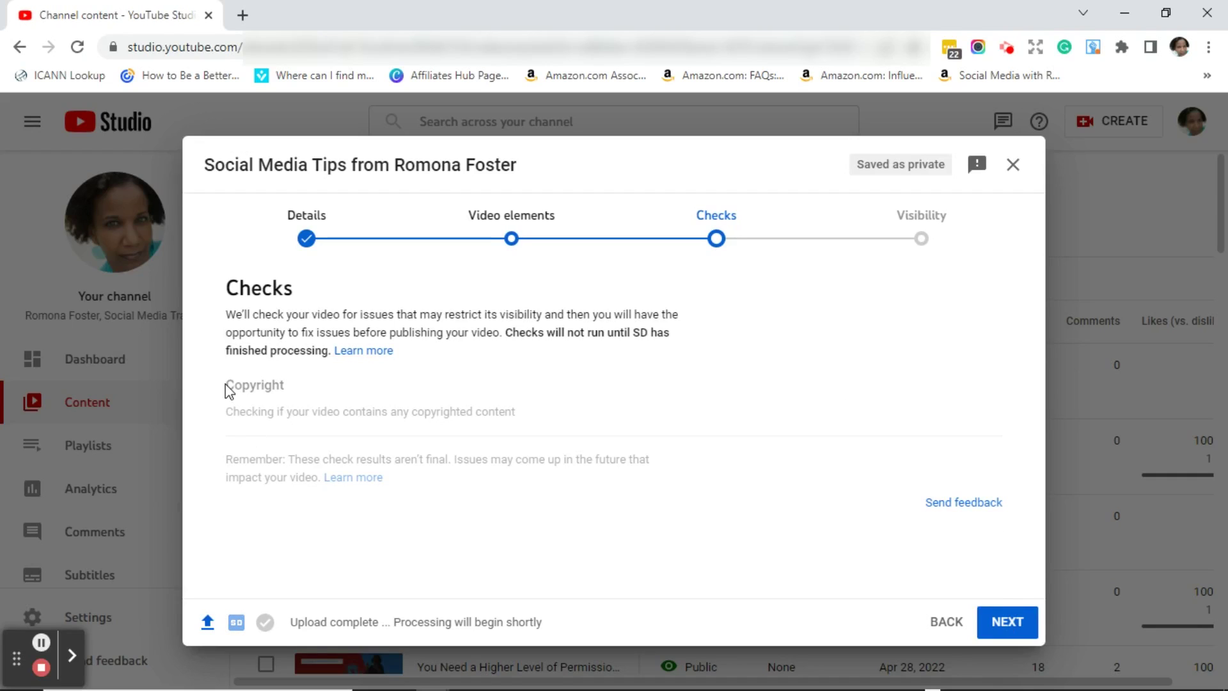
drag(225, 383, 528, 451)
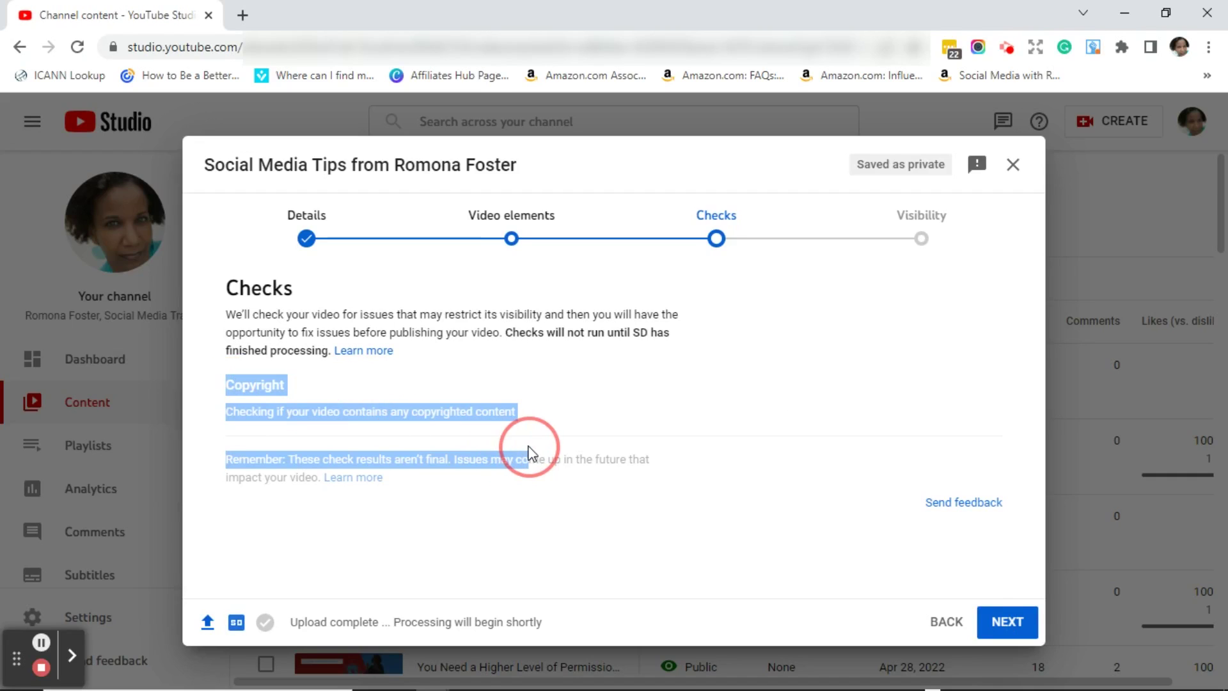
Reach the Visibility step, view the Schedule option, then save and close the upload as a Draft.
click(1015, 633)
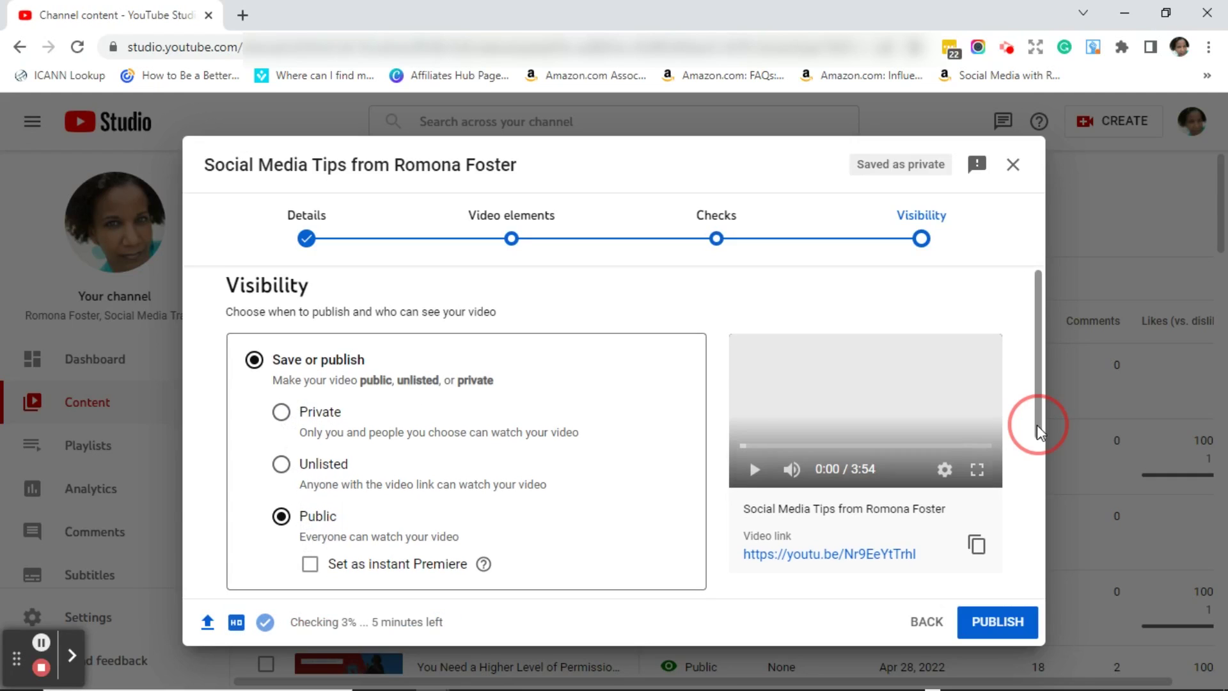
scroll(1036, 419, down, 3)
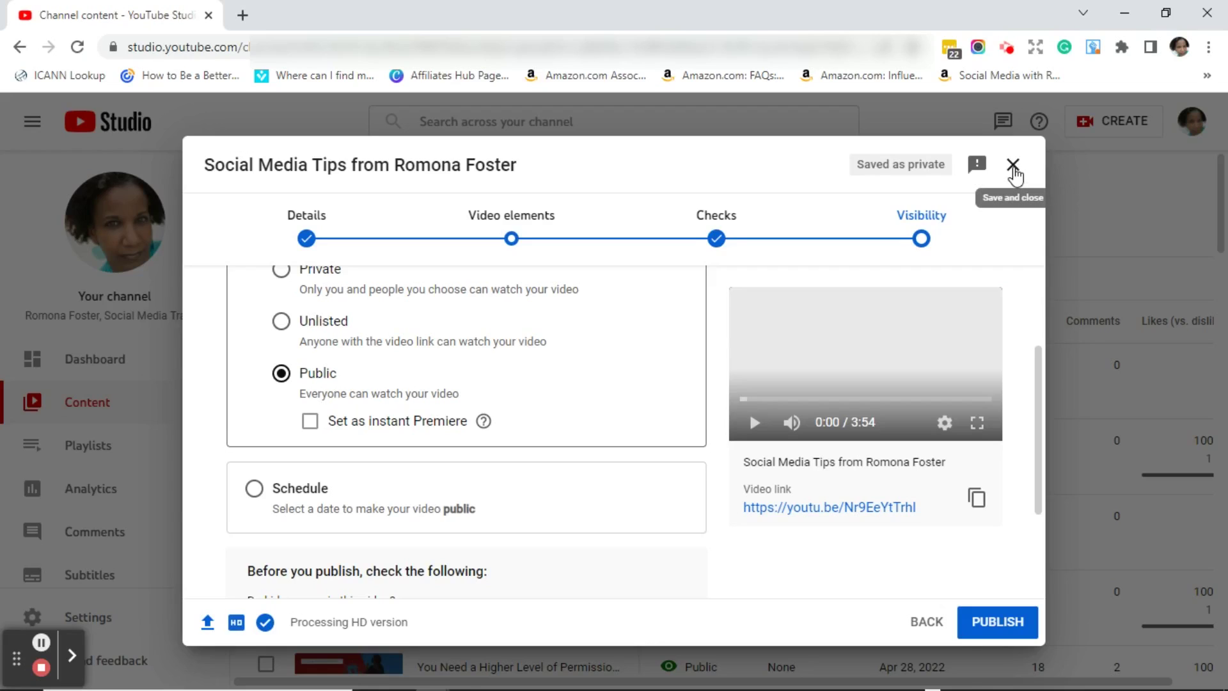
click(1013, 167)
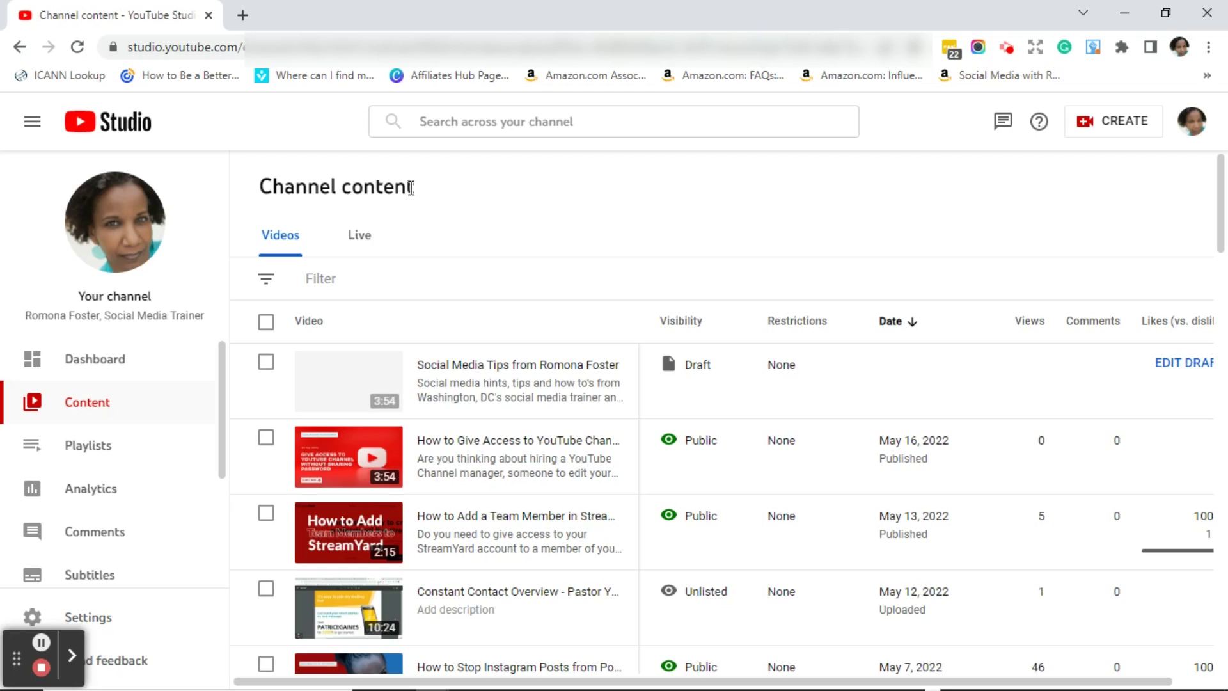
mouse_move(437, 468)
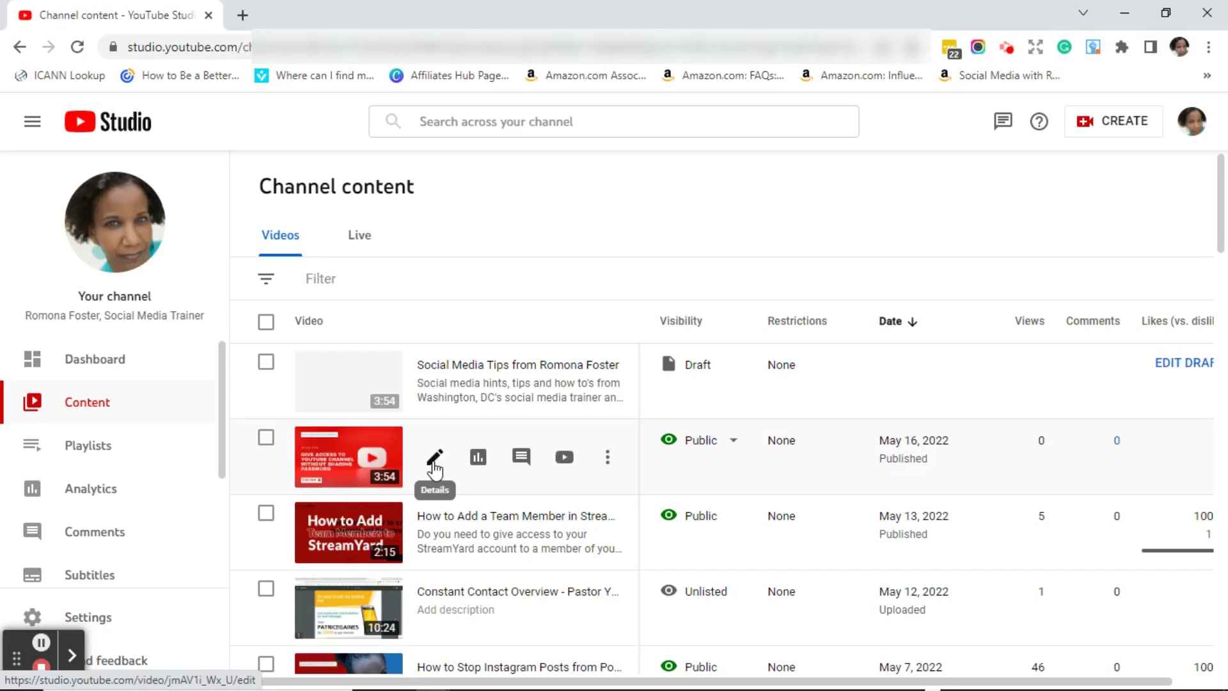
mouse_move(738, 451)
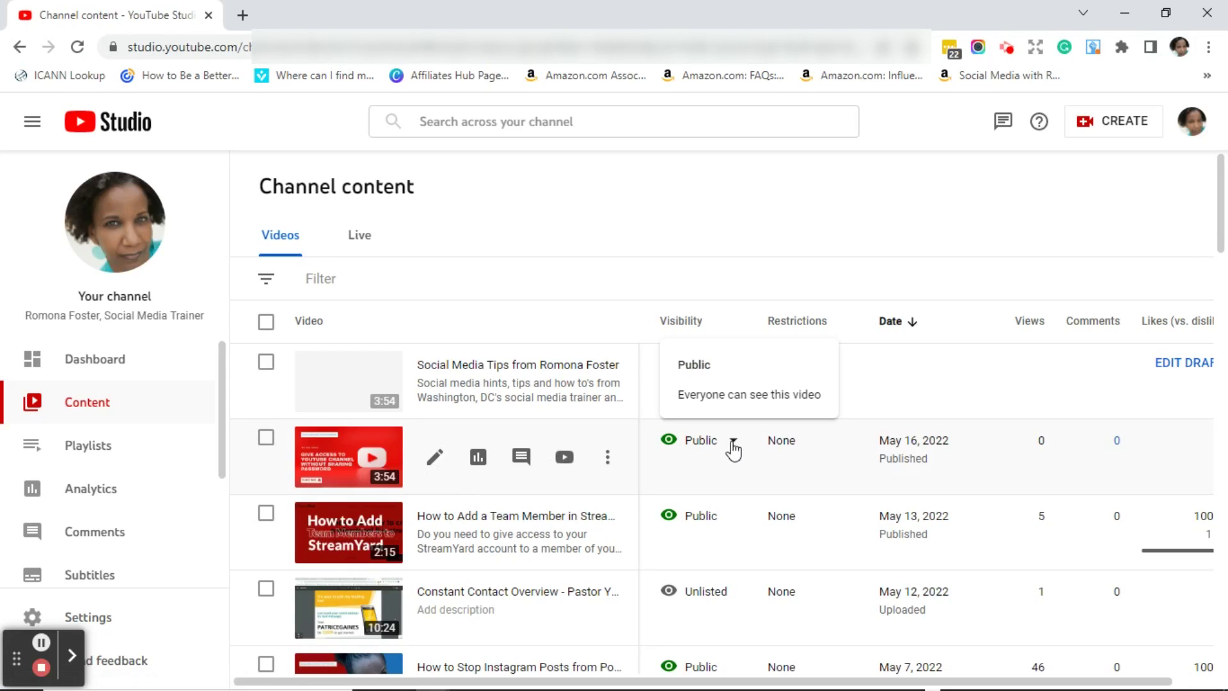
click(733, 450)
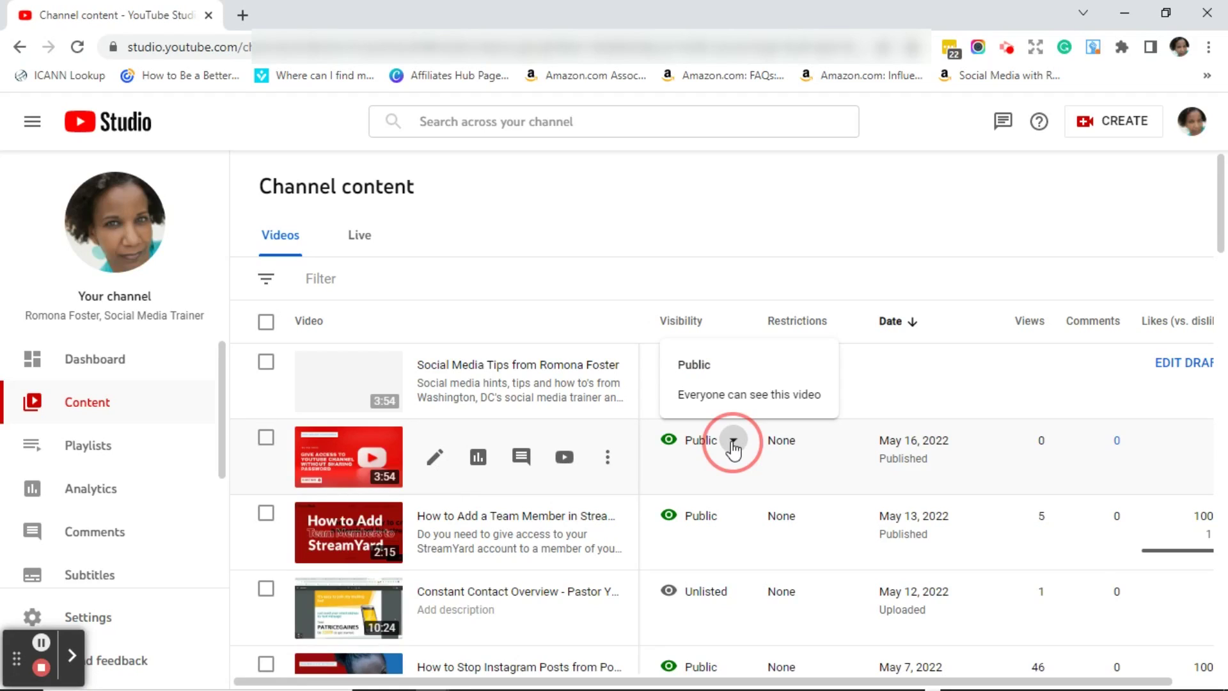
click(727, 245)
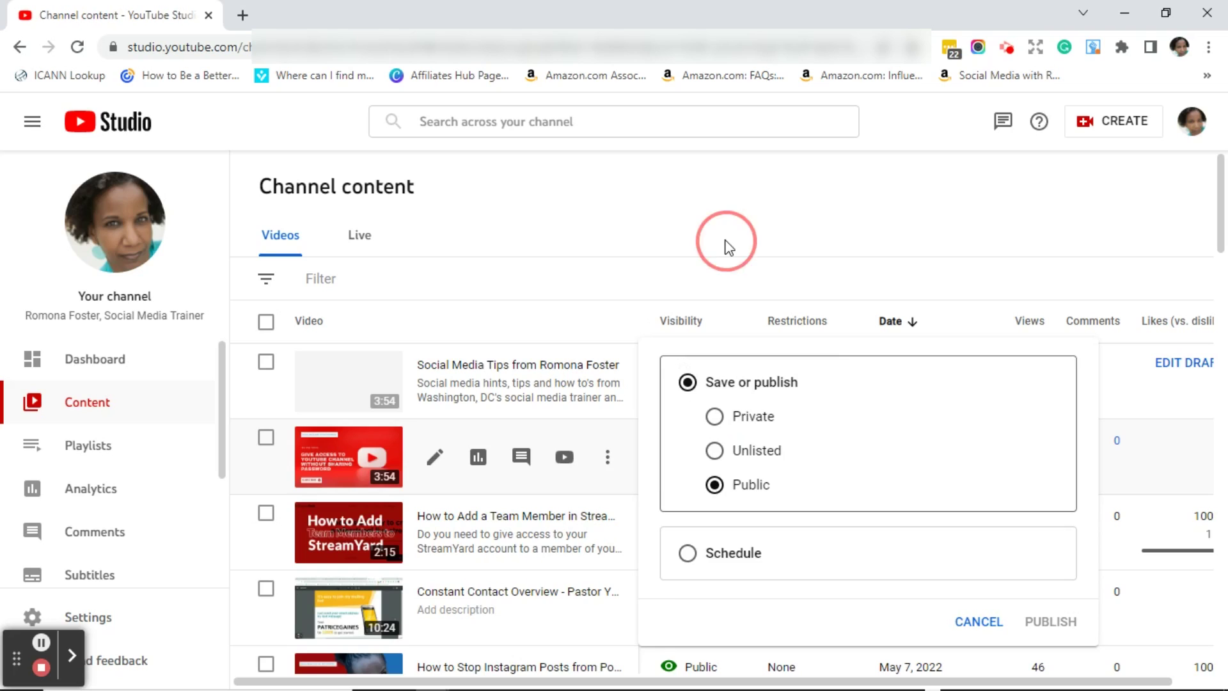